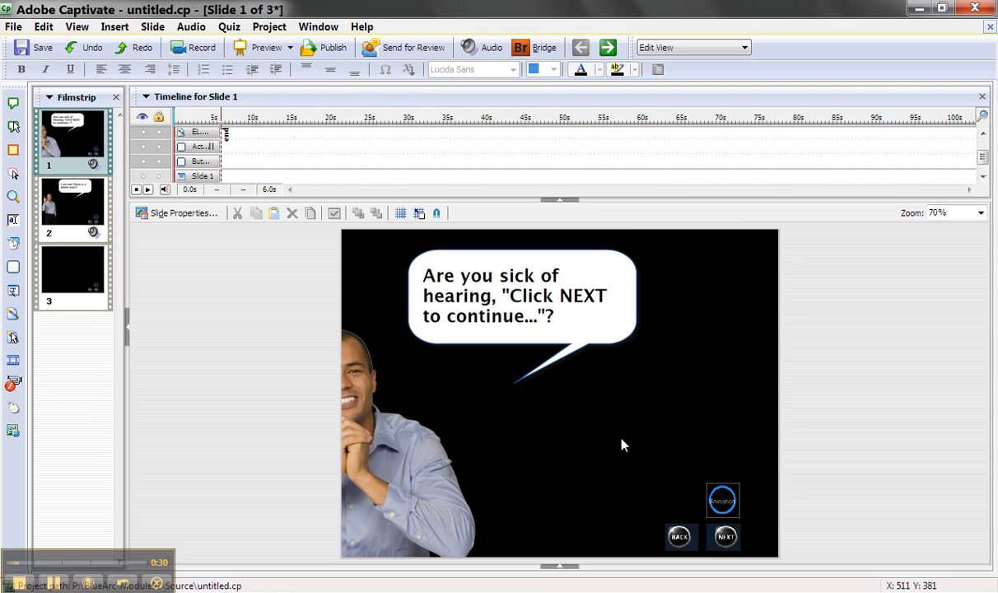
Step: Preview the project, advance from slide 1 with the NEXT button on the slide, and return to editing
key(F4)
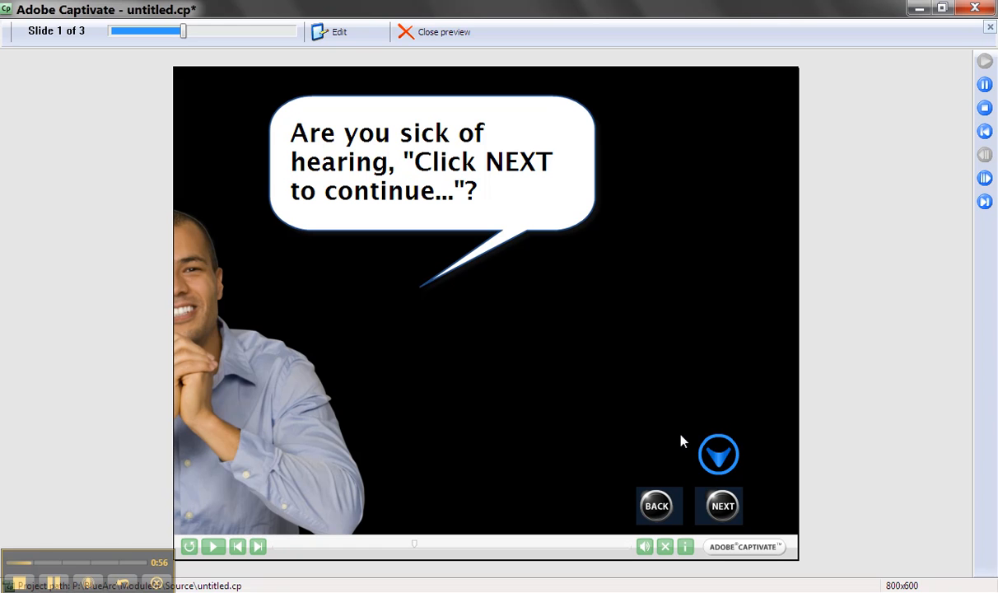
click(725, 508)
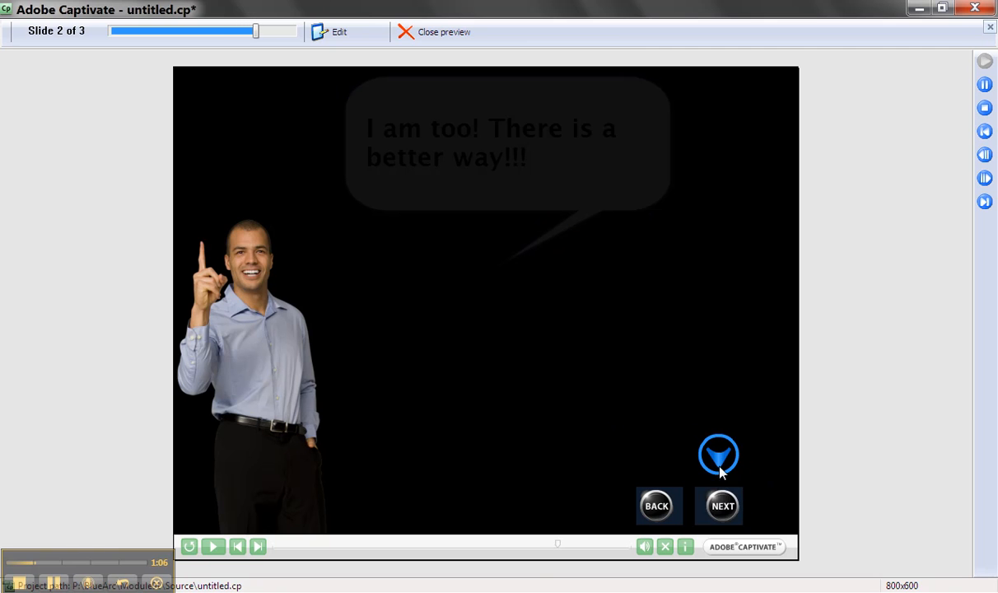
key(Escape)
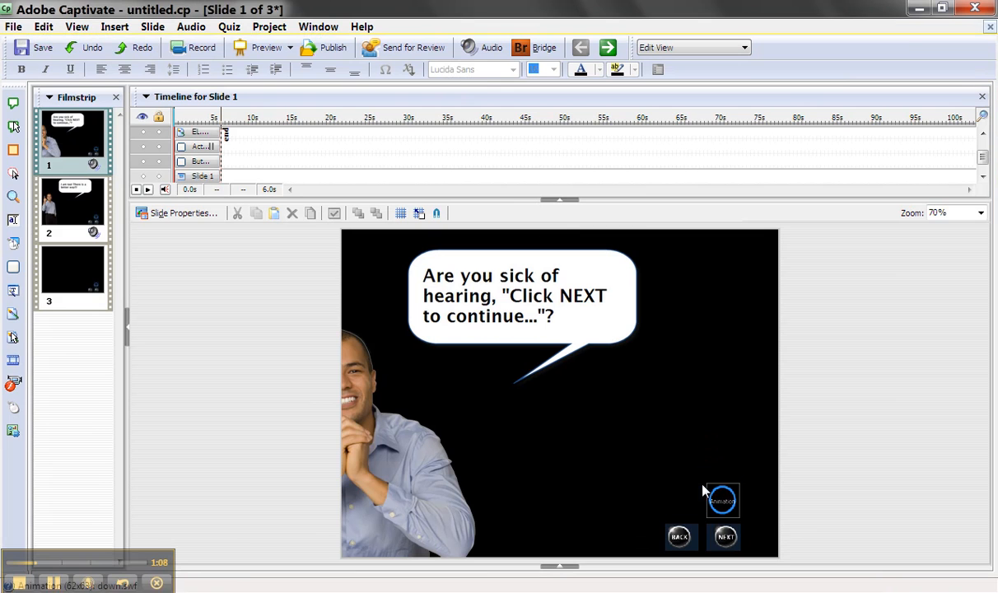
Step: Begin inserting an animation on slide 1 and browse to the Gallery/SWF Animation/Arrows/Arrow in Blue Circle folder in Adobe Captivate 4
click(113, 30)
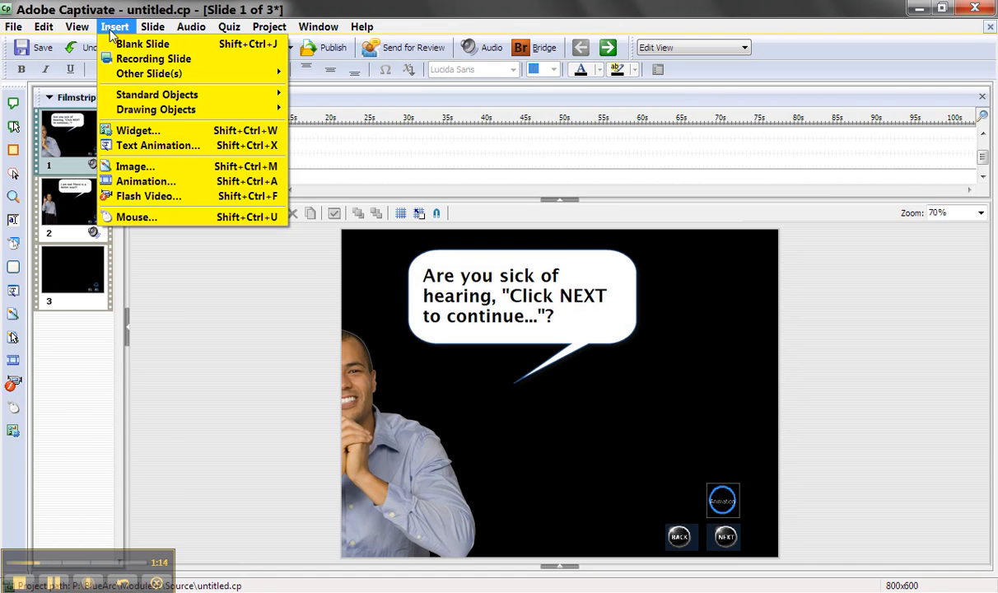
click(183, 184)
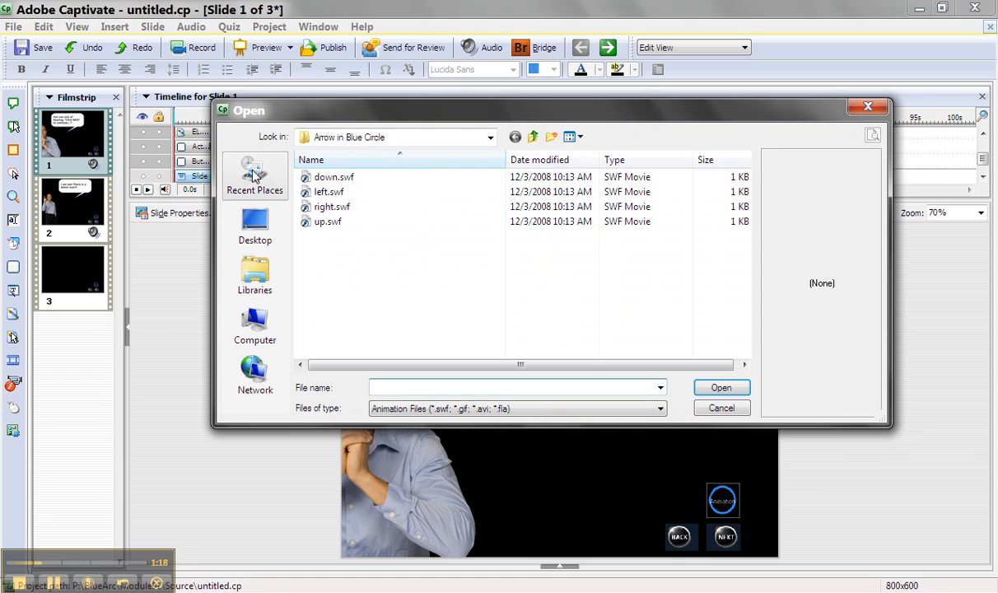
click(535, 137)
click(535, 137)
click(535, 136)
click(535, 137)
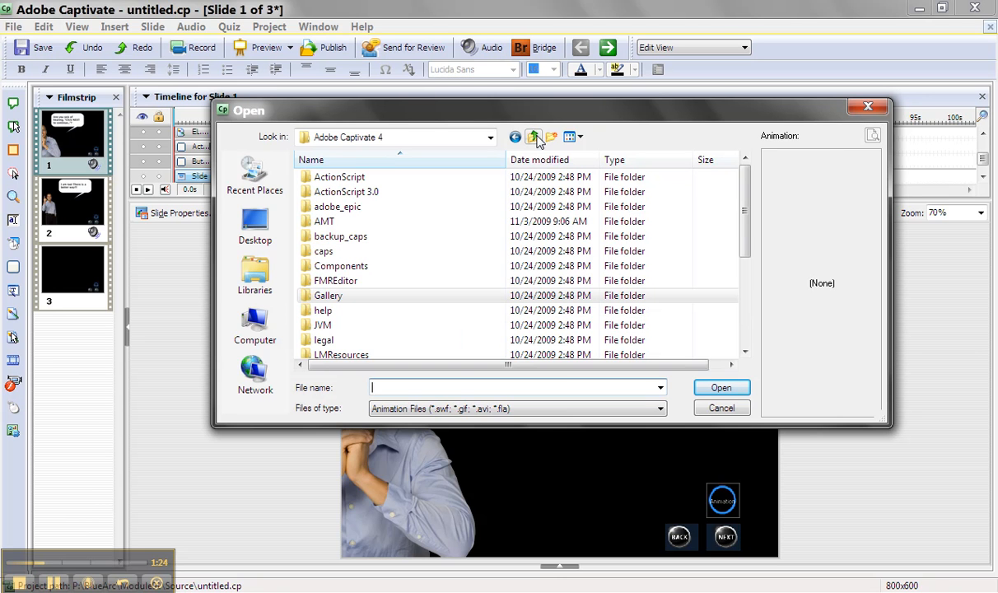
click(340, 301)
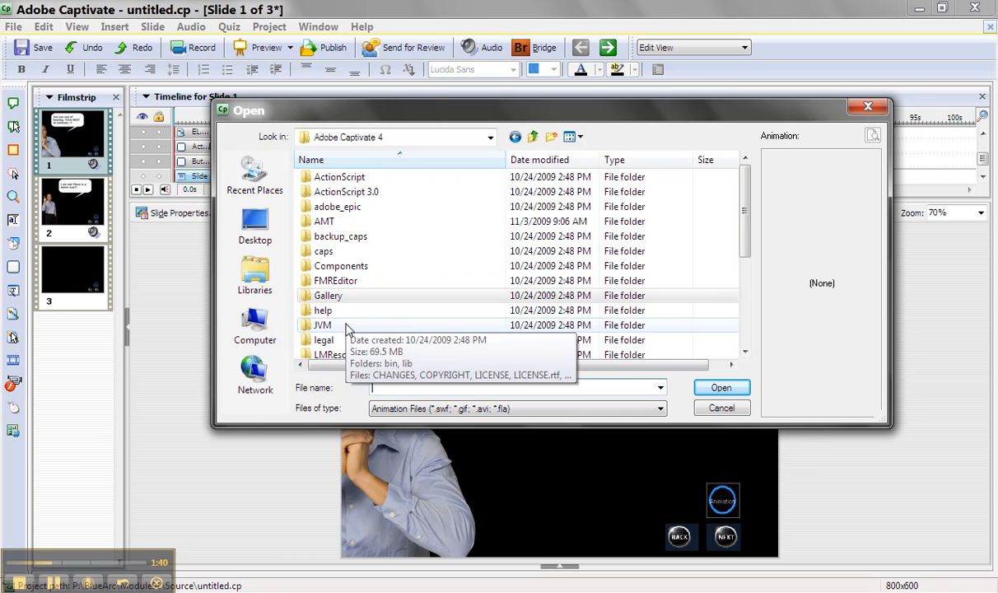
double_click(334, 298)
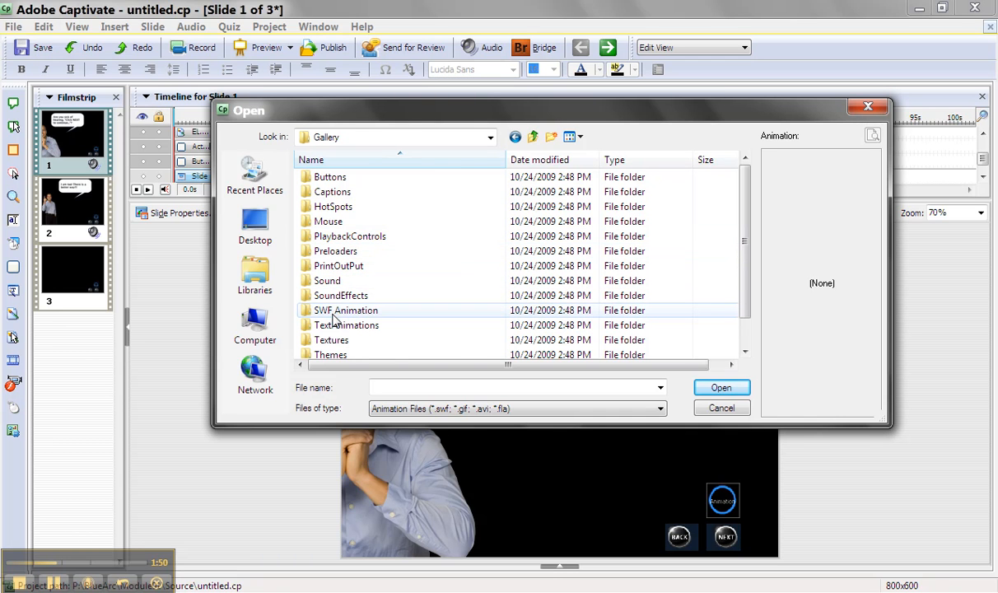
double_click(344, 311)
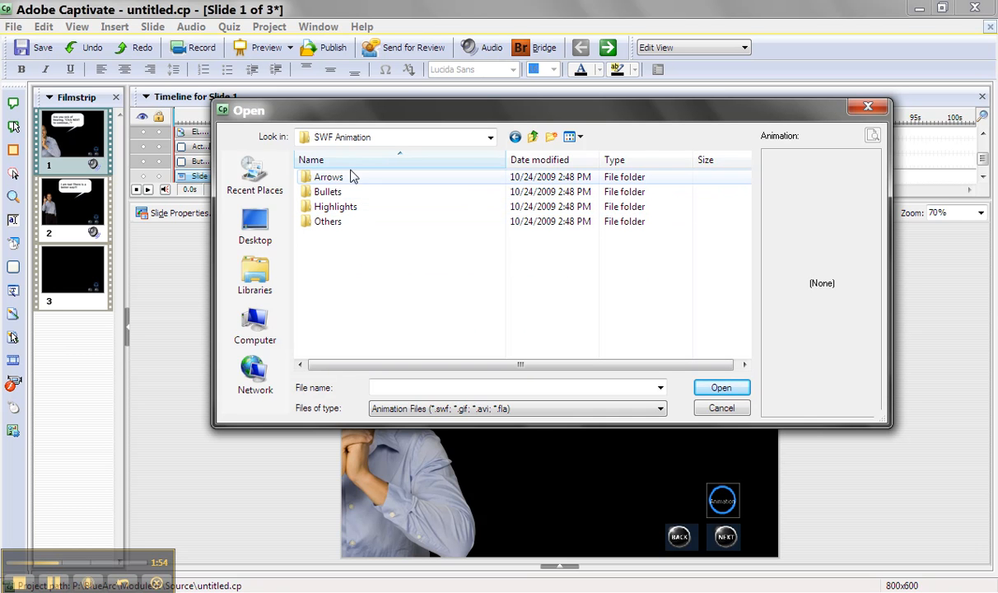
double_click(338, 179)
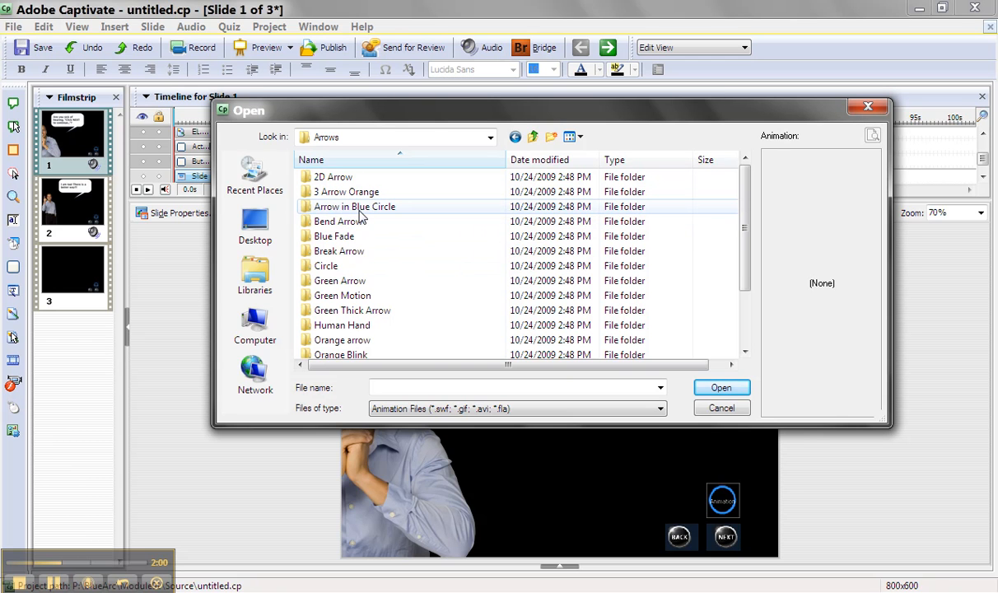
double_click(361, 208)
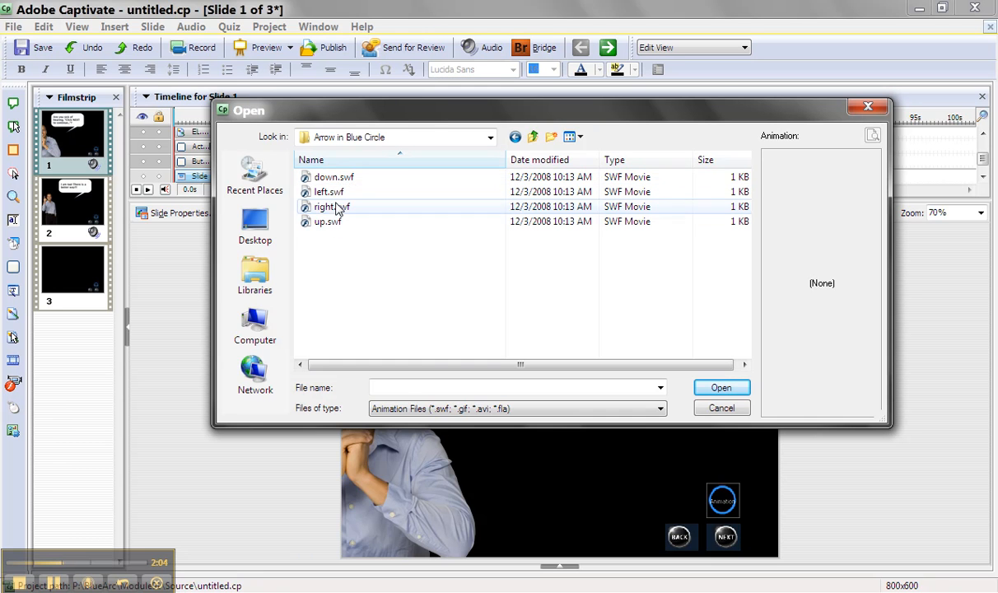
Step: Preview the down, left, right and up arrow animation files and choose down.swf for insertion
click(334, 181)
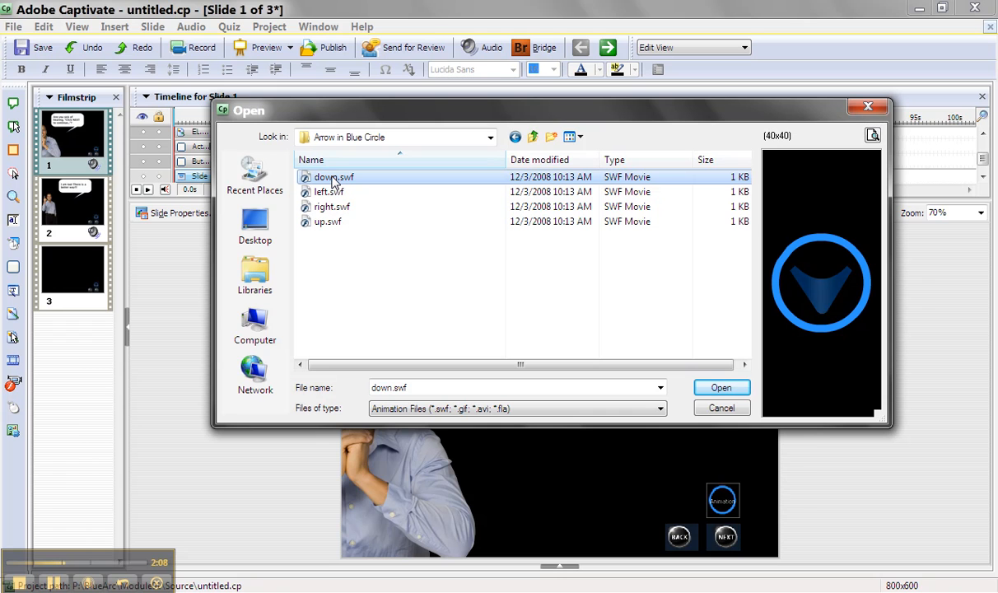
click(332, 193)
click(331, 209)
click(329, 222)
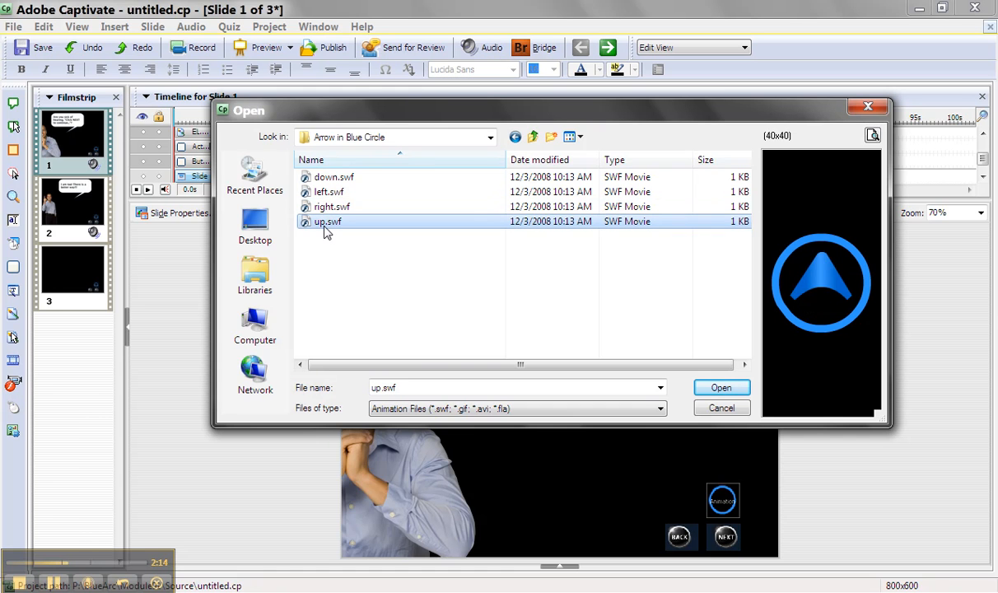
double_click(327, 178)
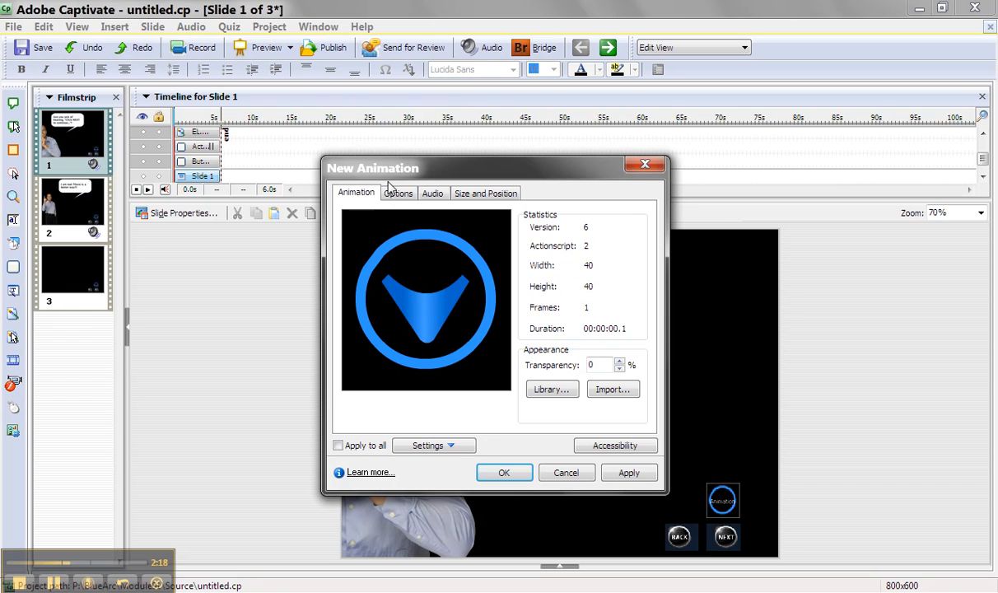
Step: Set the new animation to display for rest of slide, appear after 5.0 seconds and use Fade in only, and confirm it
click(387, 193)
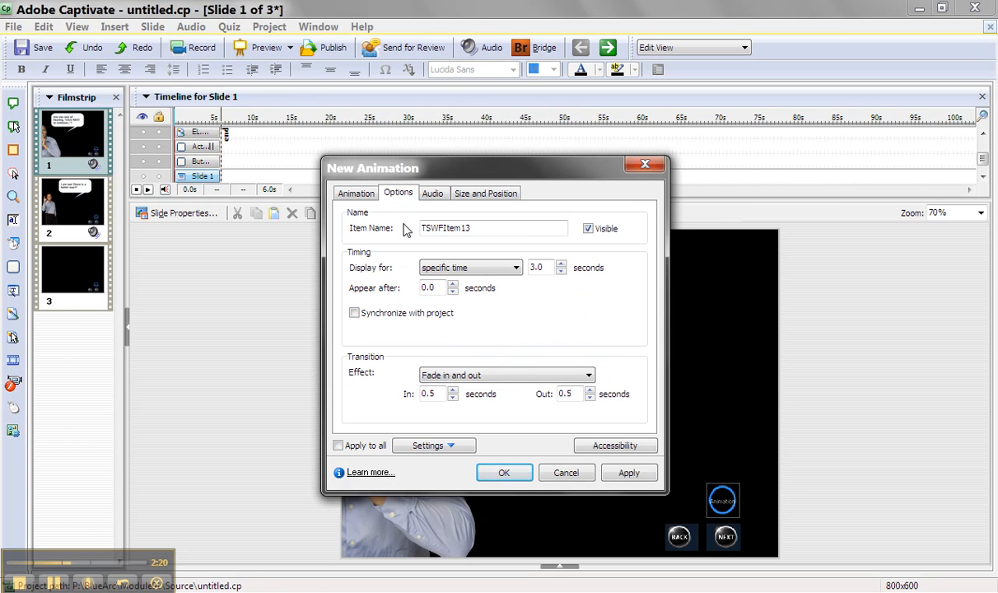
click(449, 270)
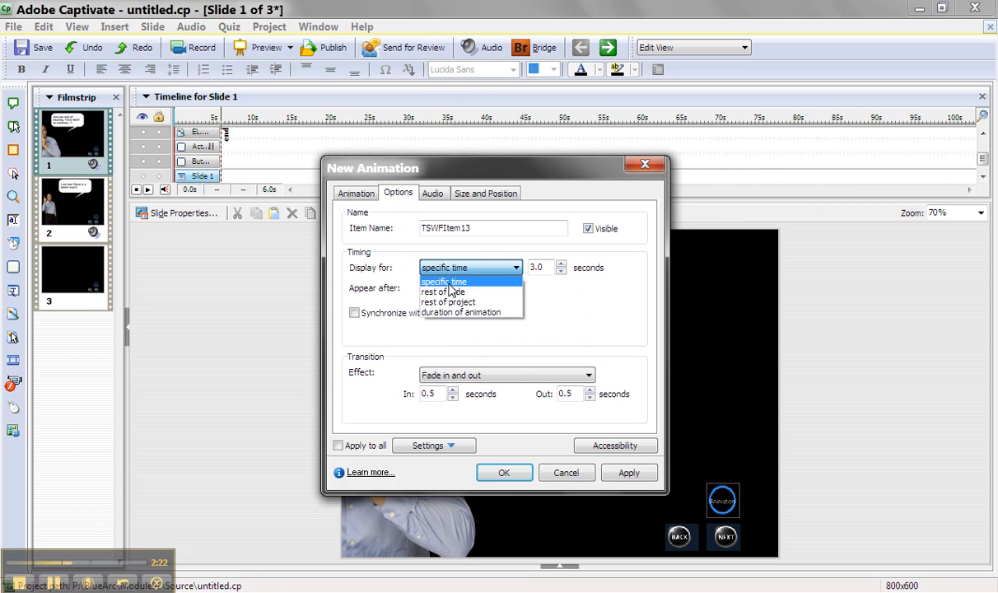
click(452, 293)
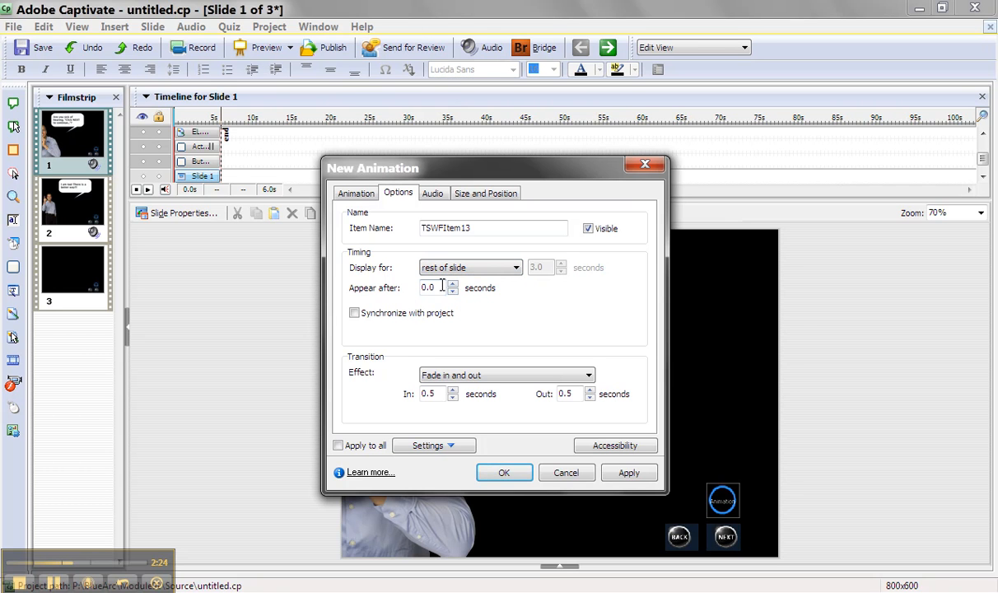
drag(436, 289, 410, 288)
text(5)
key(Tab)
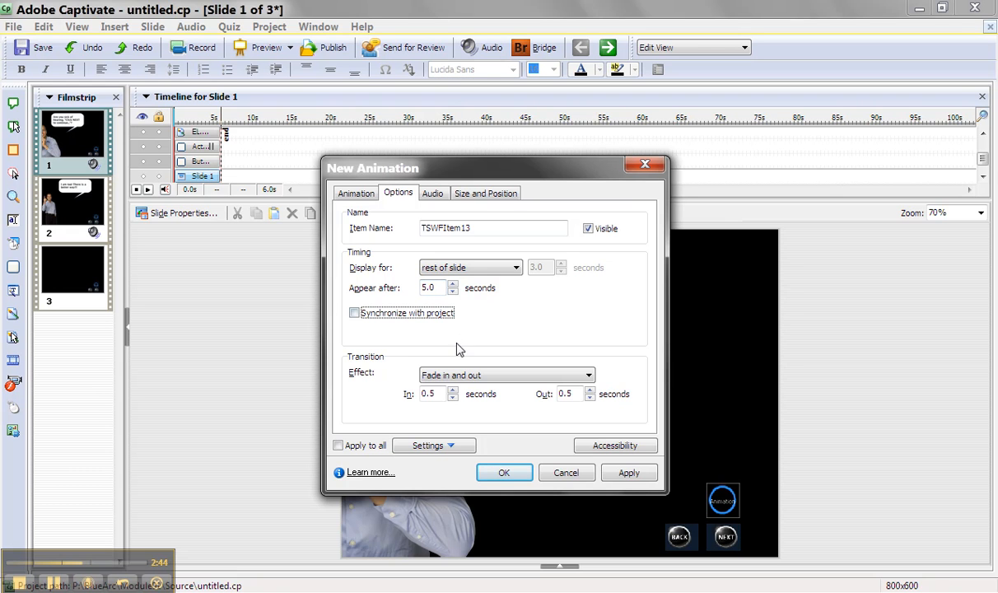
click(471, 376)
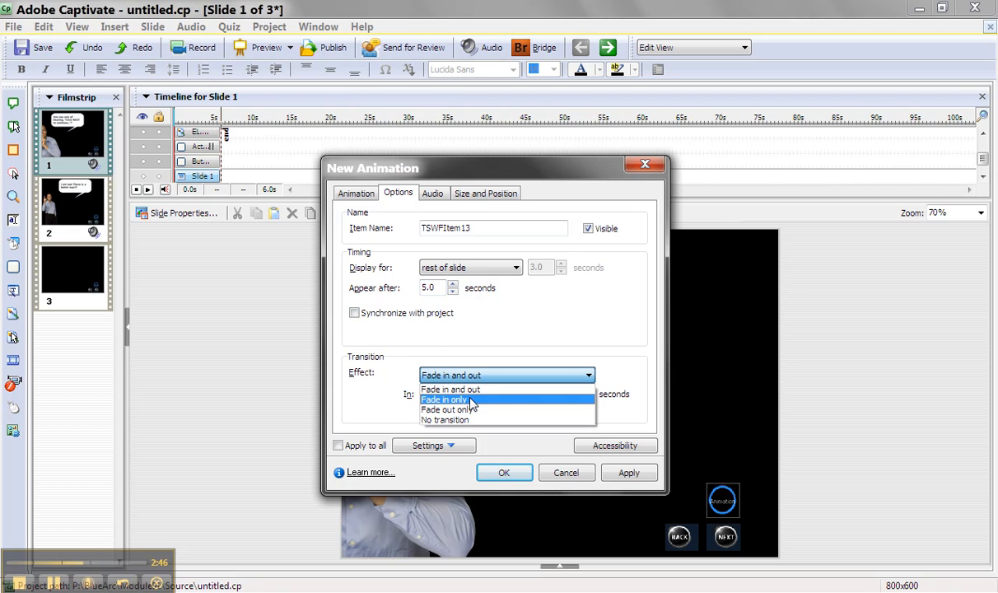
click(470, 401)
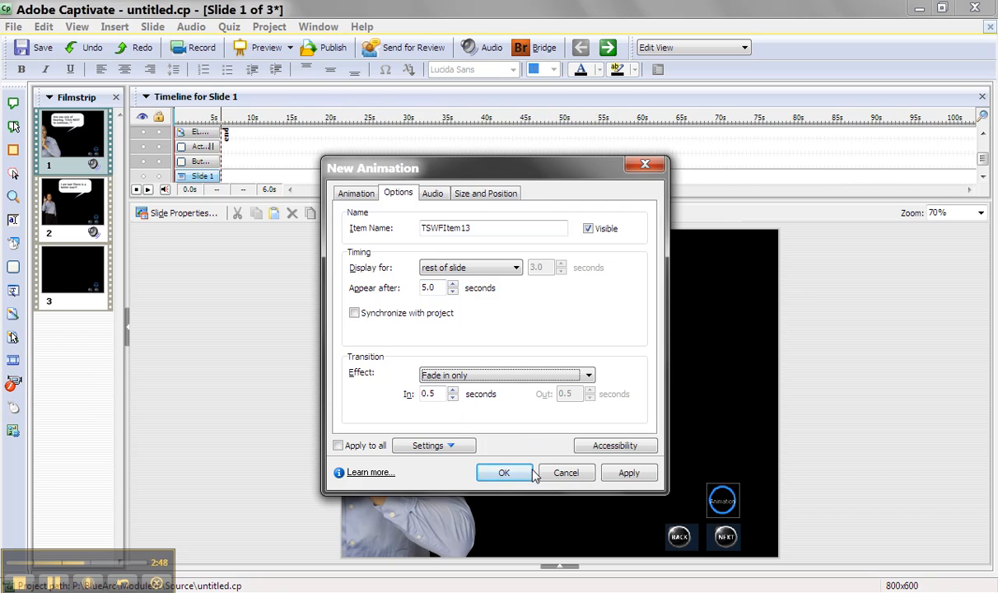
click(504, 472)
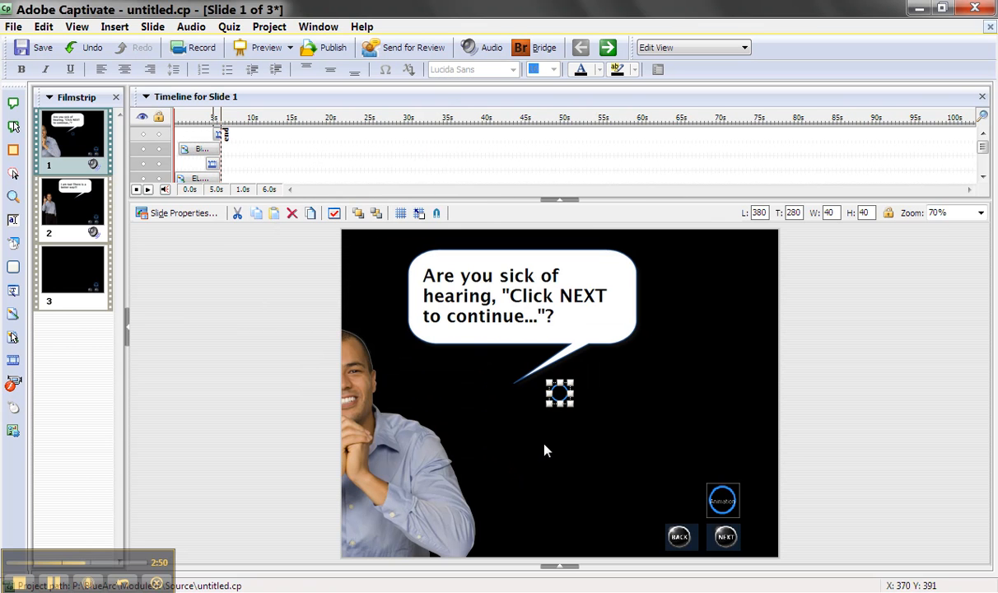
Step: Enlarge the inserted arrow animation to about 165 by 165 and move it above the BACK button
drag(574, 407, 691, 472)
drag(591, 417, 668, 483)
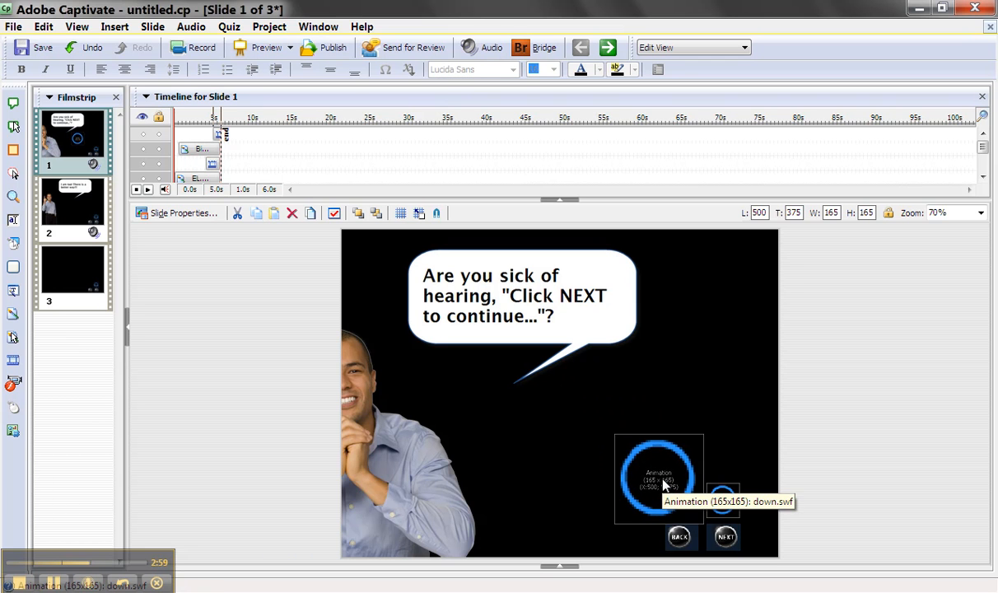
click(529, 479)
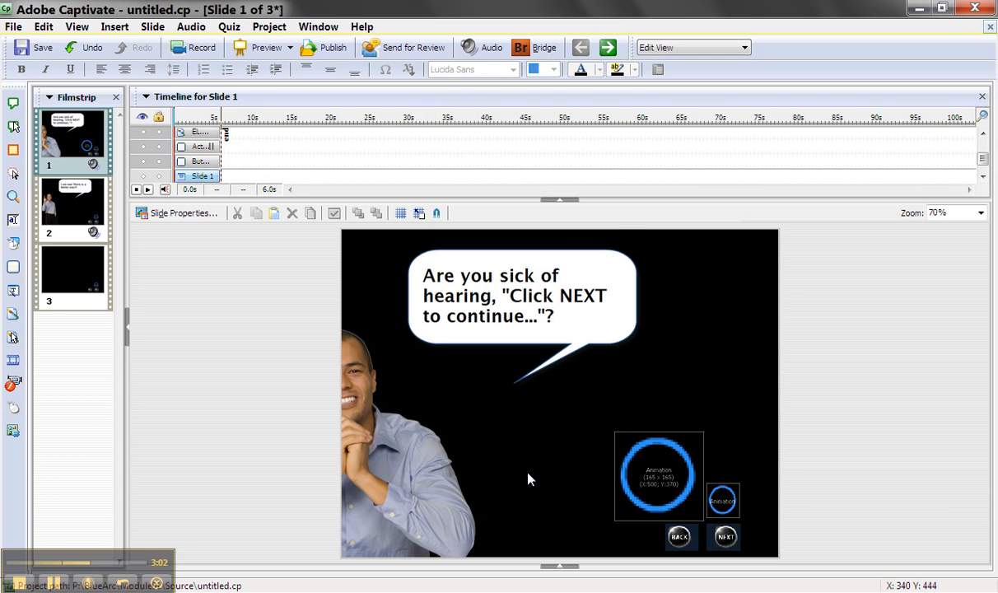
Step: Preview the project with both arrows and delete the large arrow animation from slide 1
key(F4)
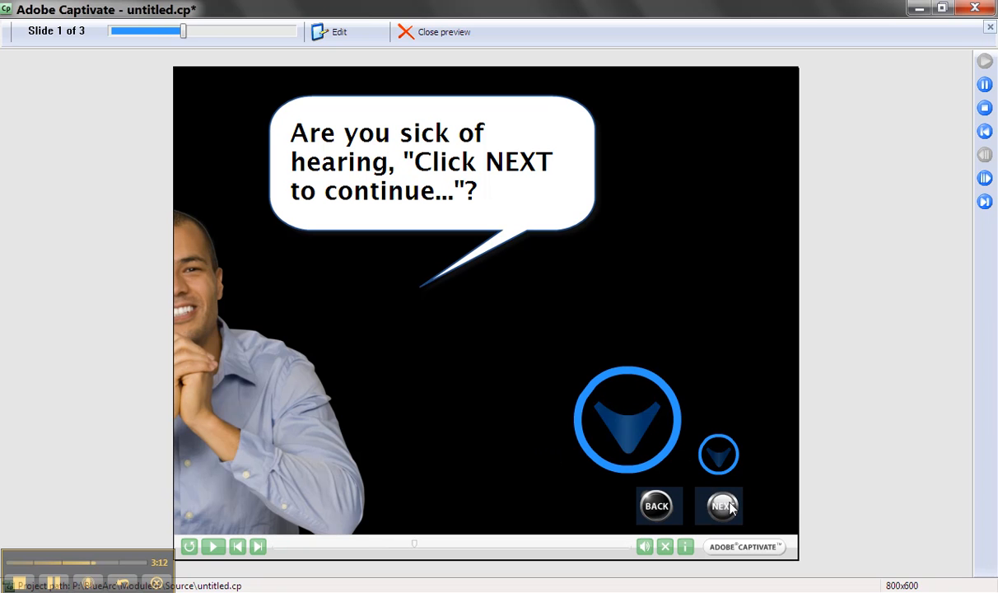
key(Escape)
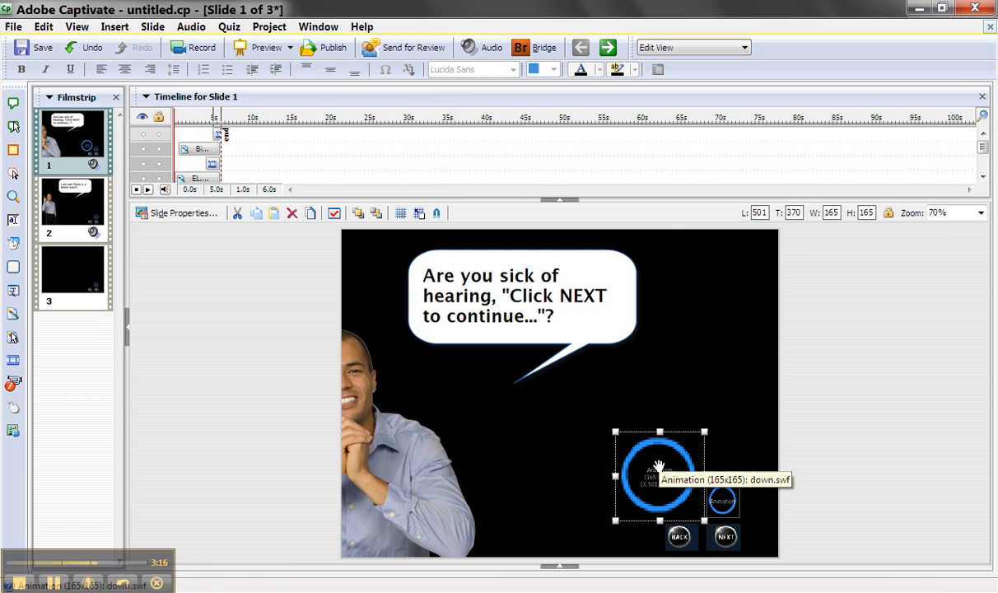
key(Delete)
key(Return)
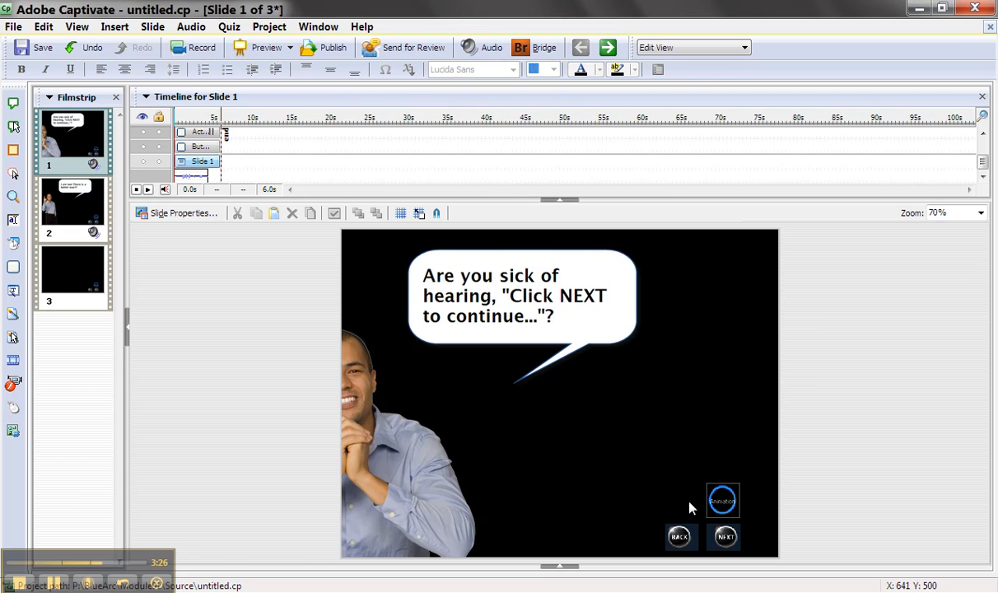
Step: Reposition the remaining arrow animation just above the NEXT button, at about L 663, T 454, and deselect it
drag(723, 499, 677, 505)
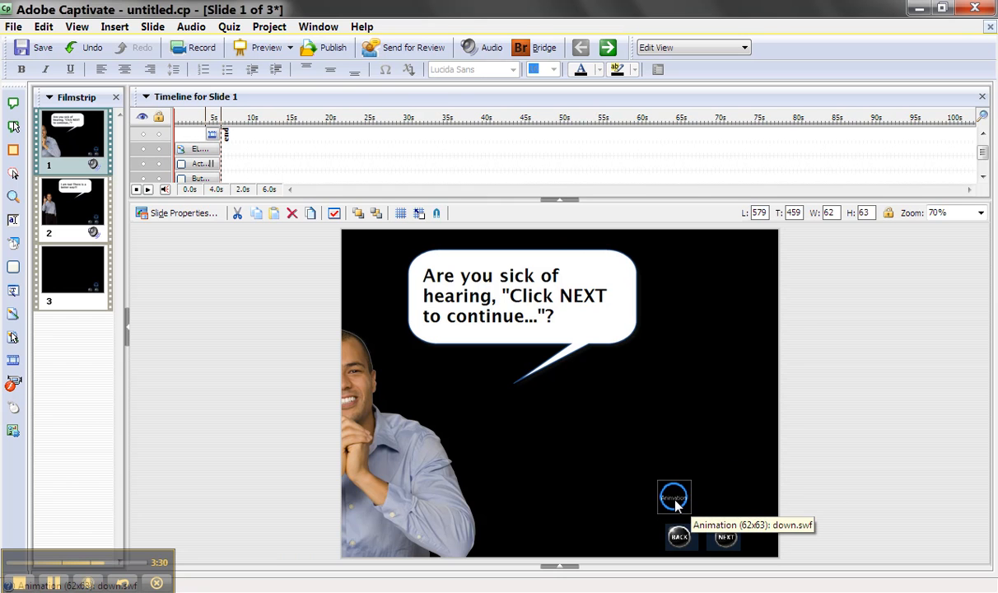
click(676, 506)
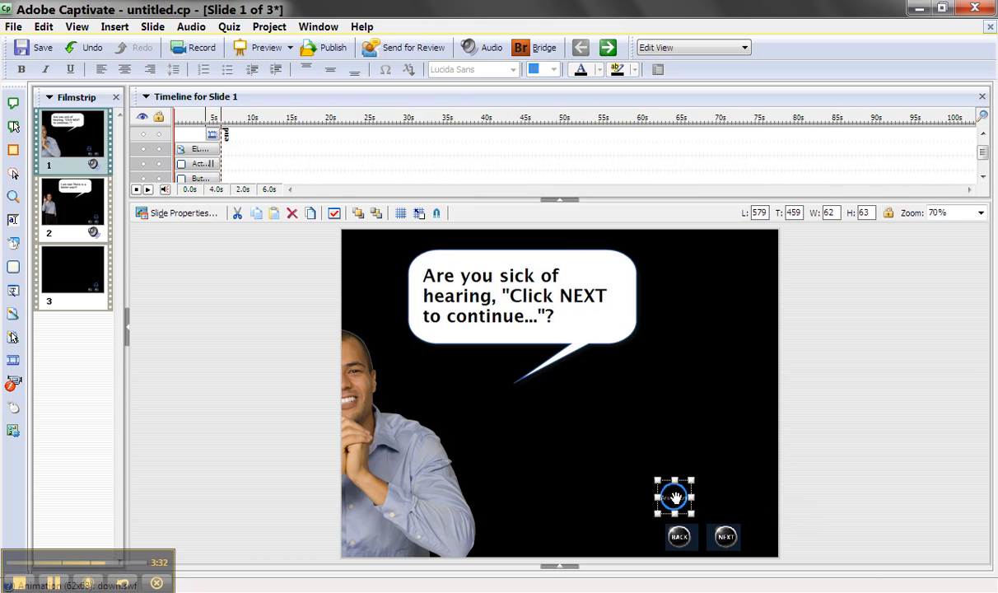
drag(674, 497, 717, 494)
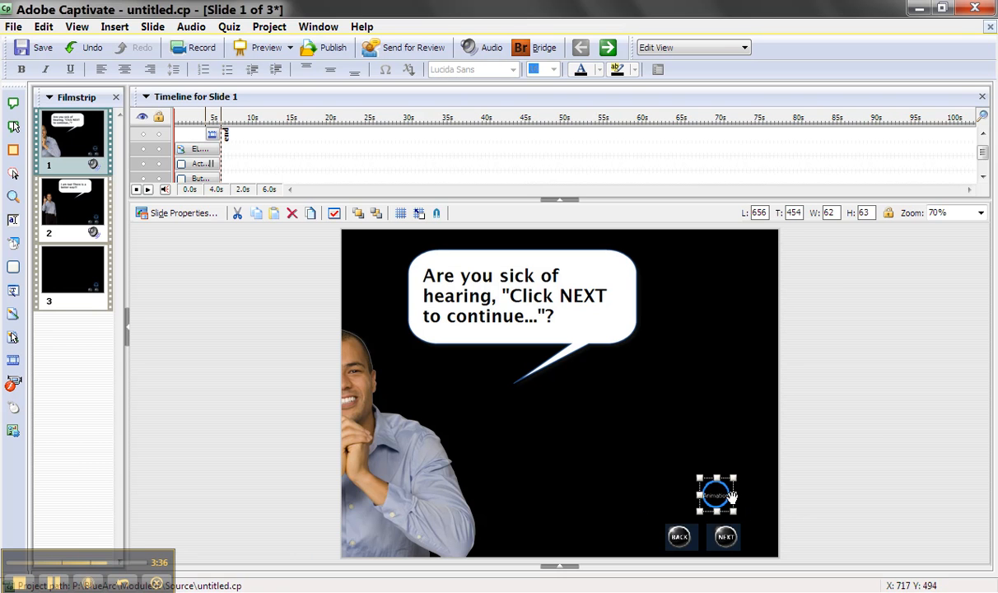
drag(718, 495, 721, 495)
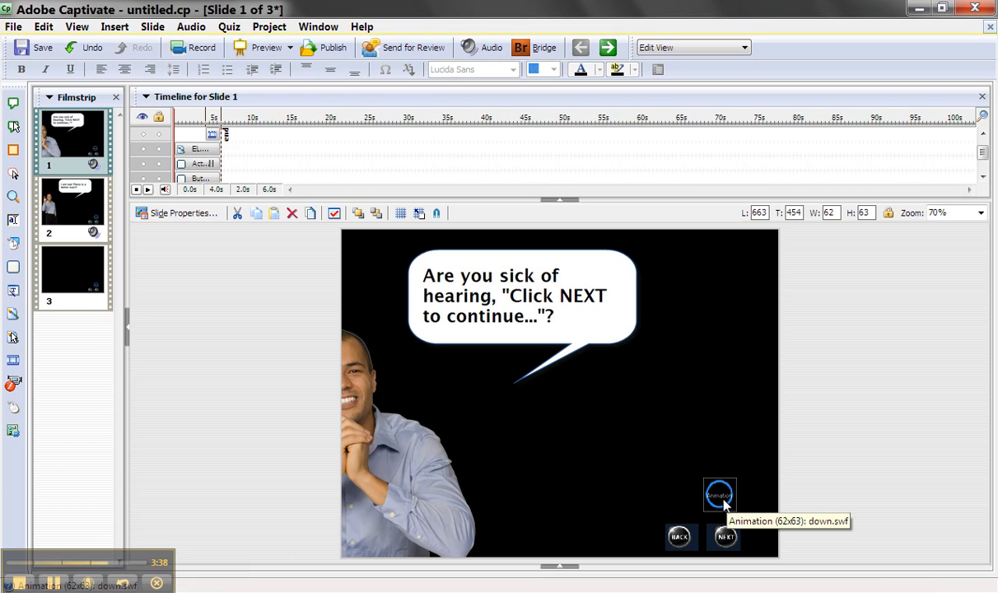
click(724, 503)
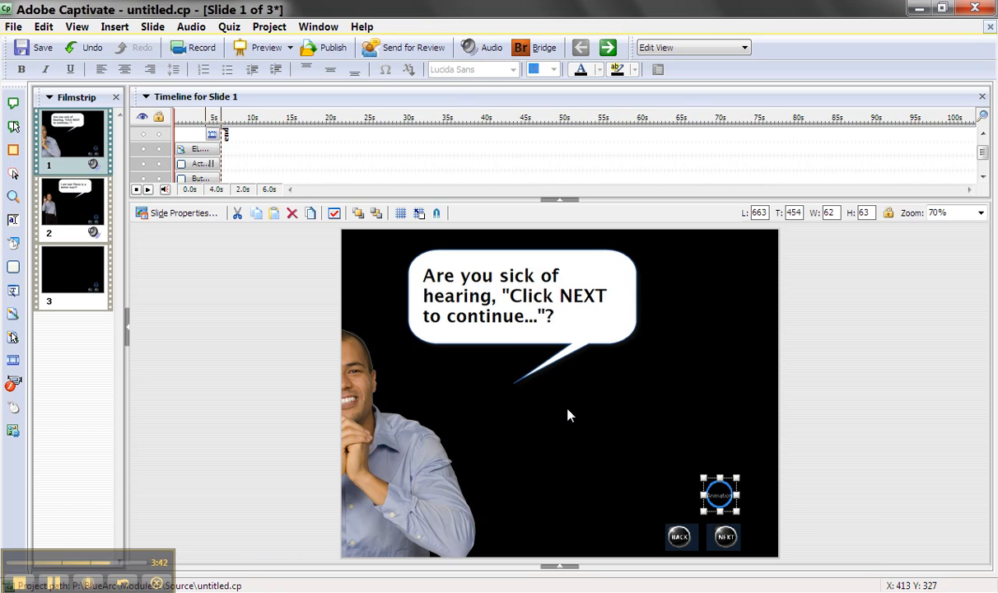
click(572, 458)
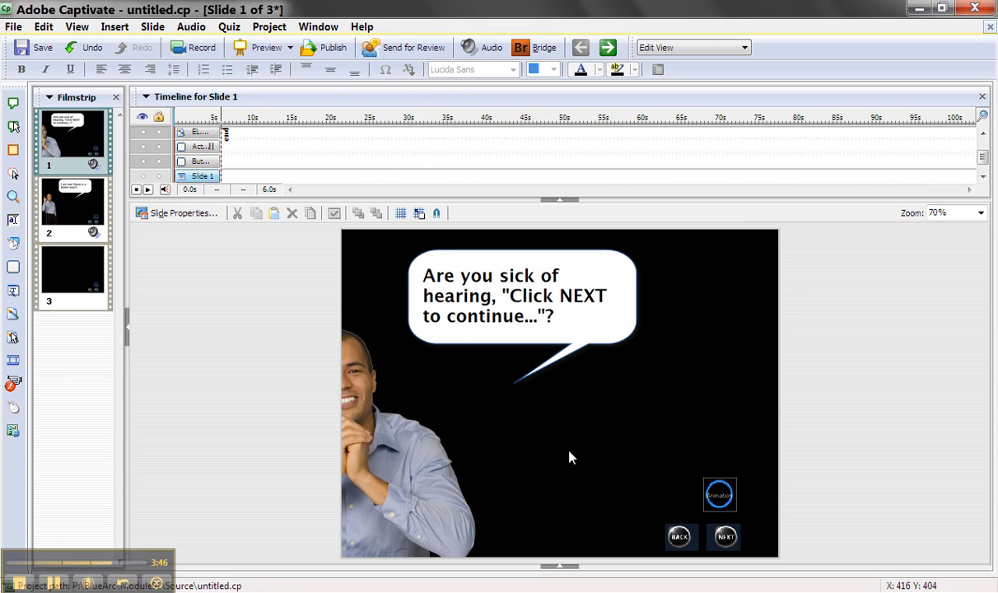